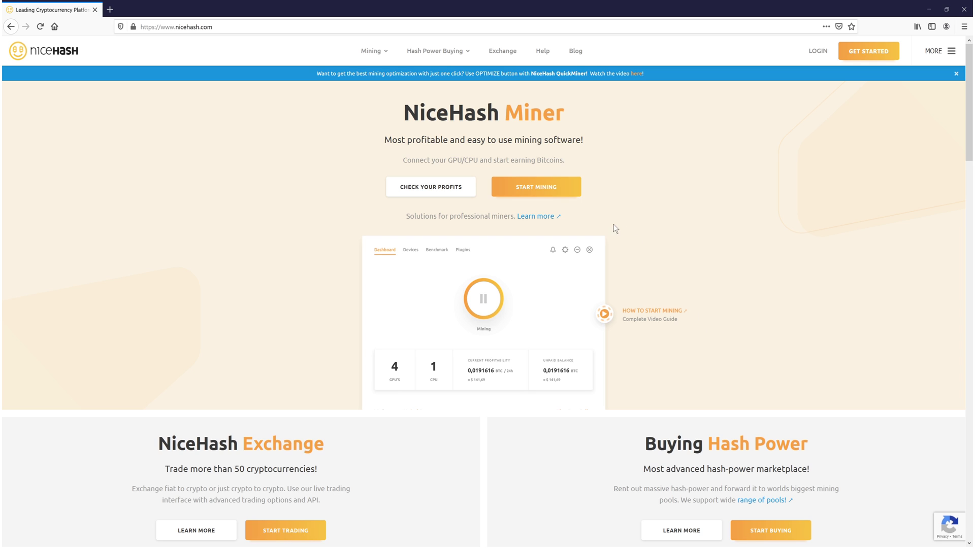
Step: Sign in via START MINING and confirm Wallet, Mining and Exchange services, leaving Buying Hash-power off
{"action": "left_click", "coordinate": [567, 192]}
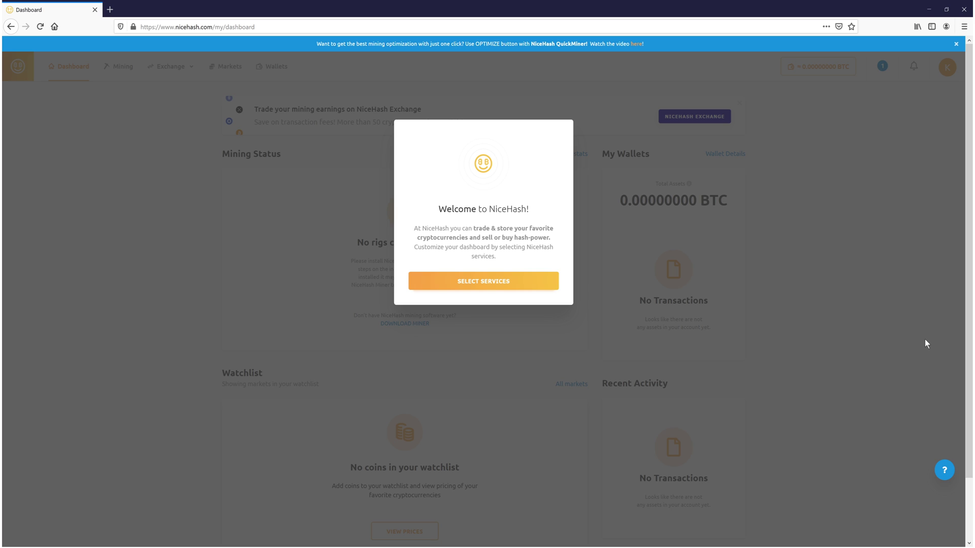
{"action": "left_click", "coordinate": [526, 292]}
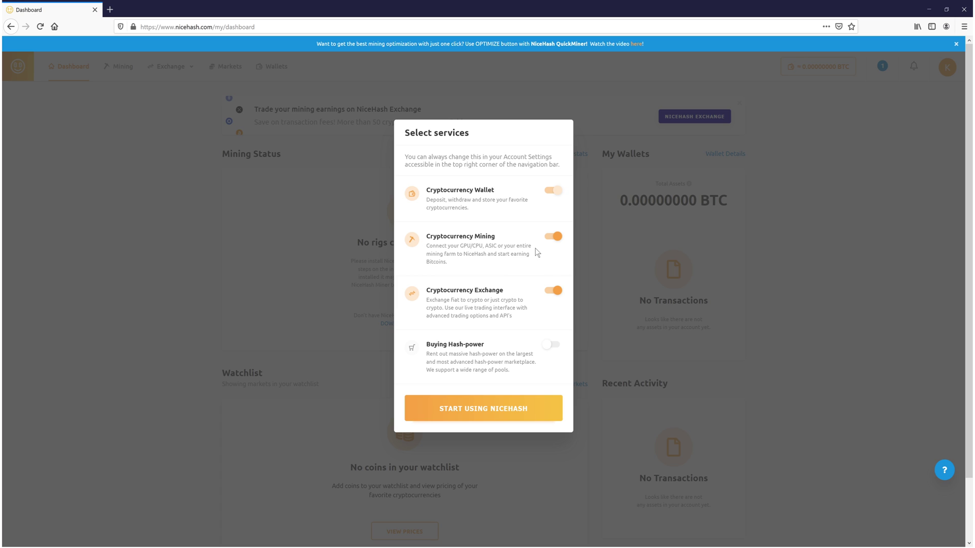
{"action": "left_click", "coordinate": [522, 417]}
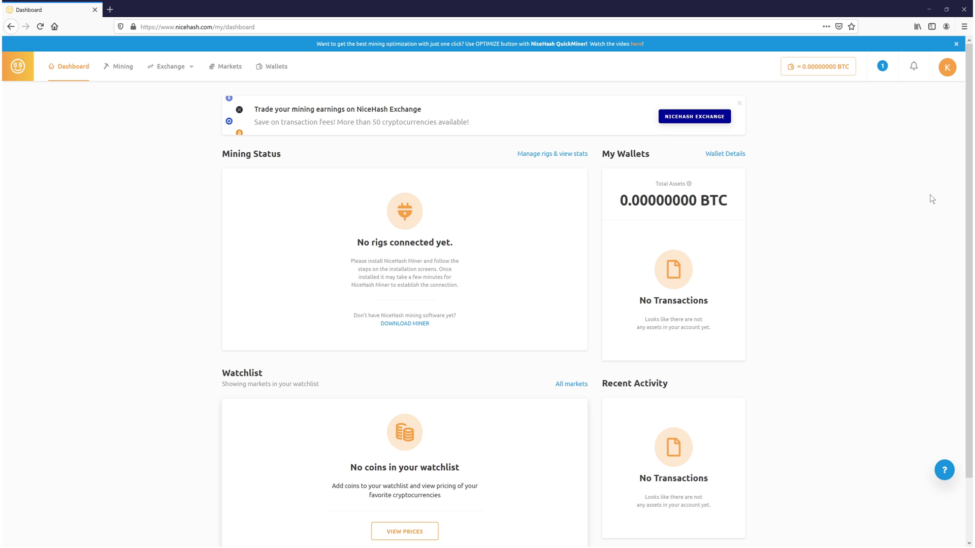
Step: Choose DOWNLOAD MINER under Mining Status to list the mining software options
{"action": "left_click", "coordinate": [415, 325]}
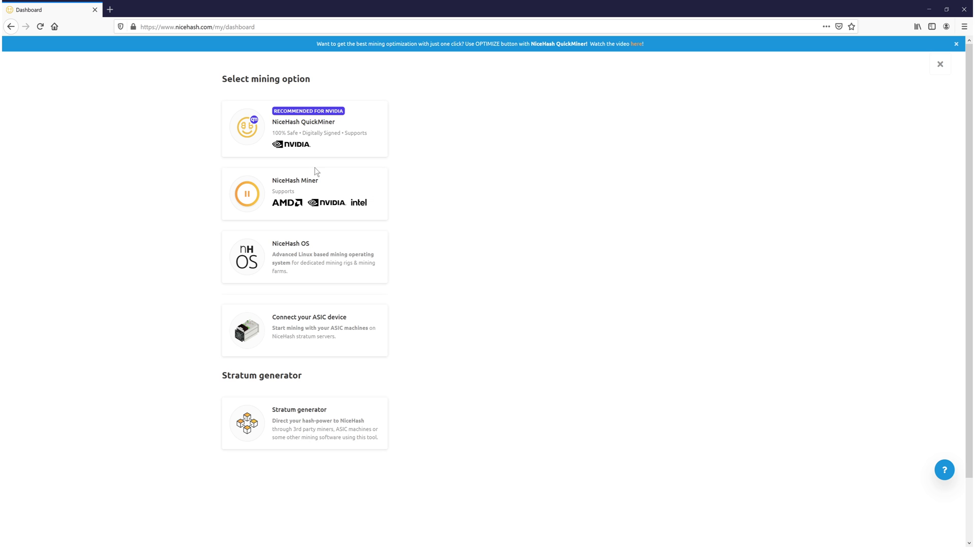
Step: Choose NiceHash Miner, acknowledge the antivirus exception, and go to its GitHub download page
{"action": "left_click", "coordinate": [314, 184]}
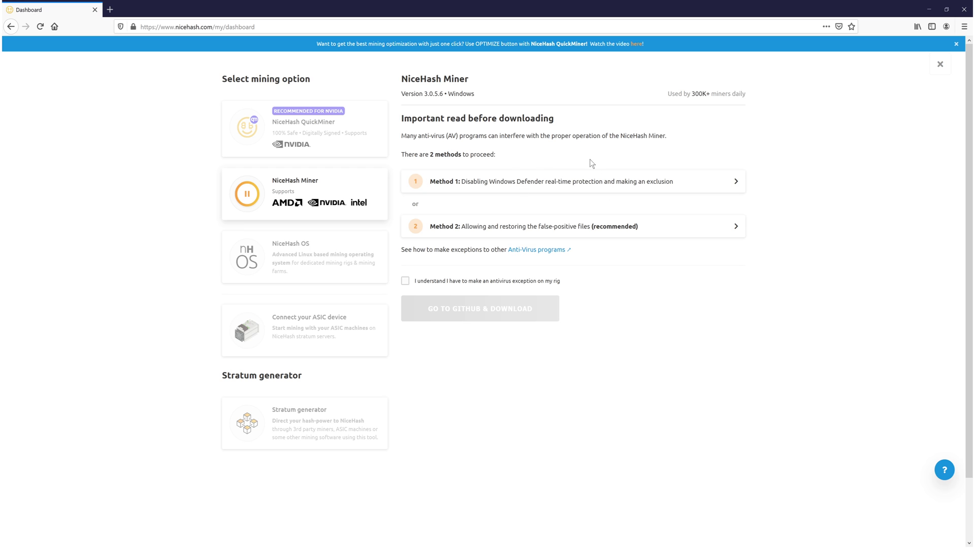
{"action": "left_click", "coordinate": [438, 286]}
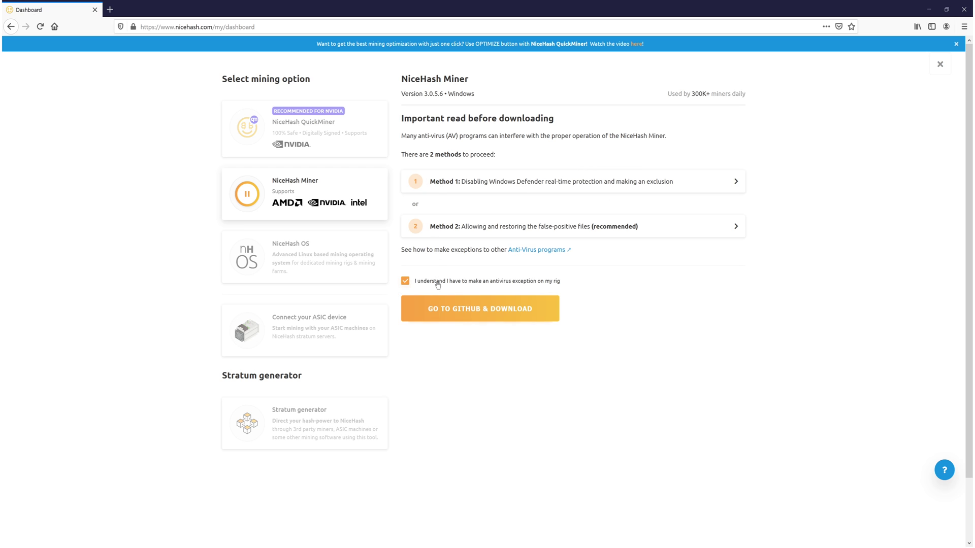
{"action": "left_click", "coordinate": [541, 307]}
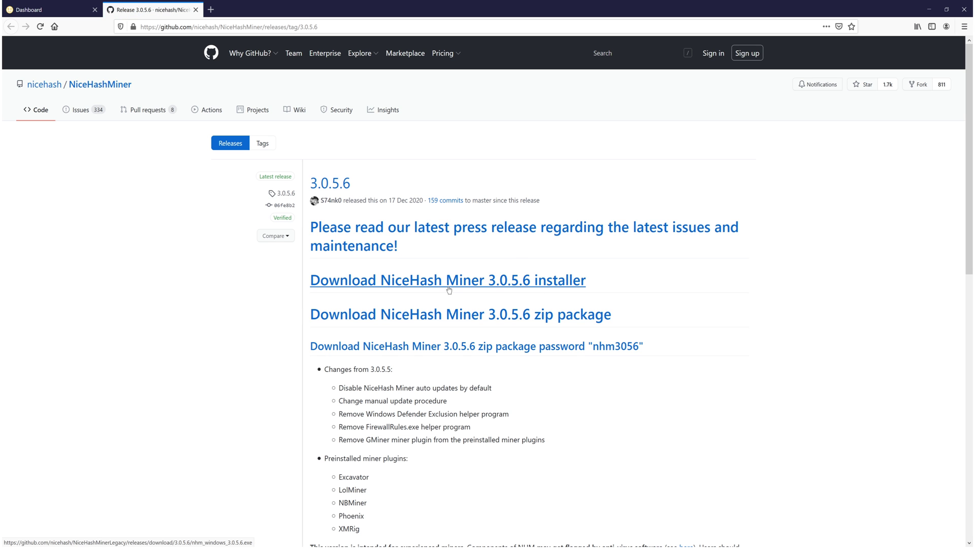
Step: Save the nhm_windows_3.0.5.6.exe installer and show it in the Downloads folder
{"action": "left_click", "coordinate": [550, 284]}
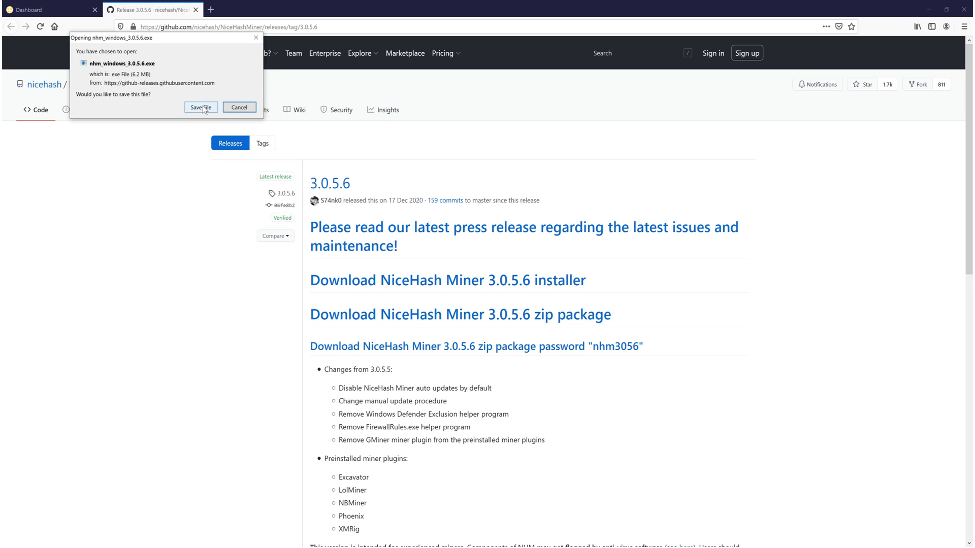
{"action": "left_click", "coordinate": [201, 107]}
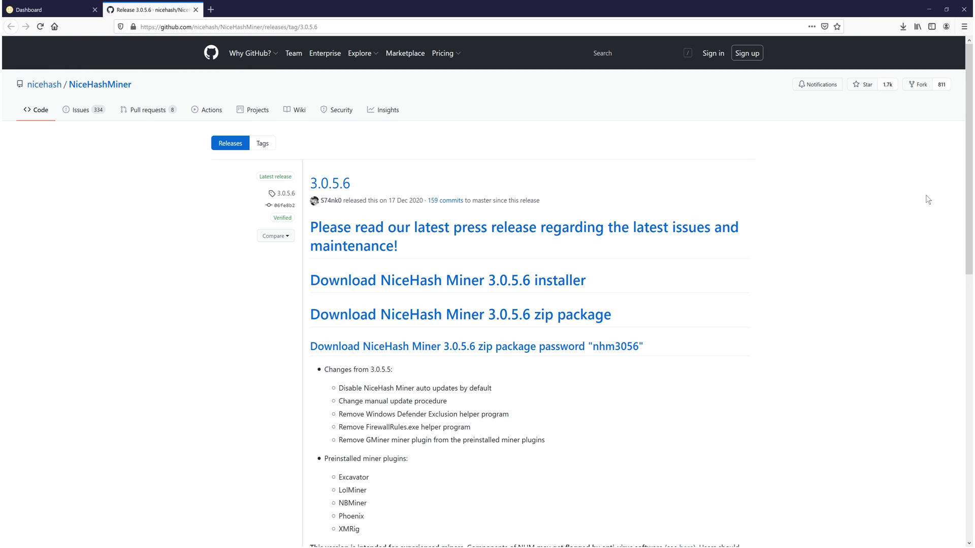
{"action": "left_click", "coordinate": [902, 27]}
{"action": "left_click", "coordinate": [906, 48]}
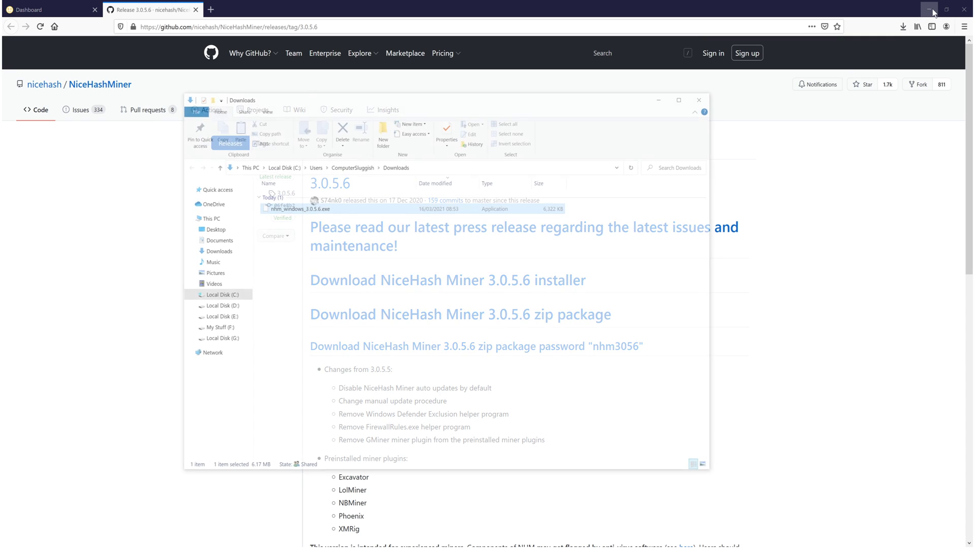
{"action": "left_click", "coordinate": [933, 11]}
Step: Run nhm_windows_3.0.5.6.exe from the Downloads folder to bring up its License Agreement
{"action": "left_click_drag", "start_coordinate": [394, 100], "coordinate": [440, 92]}
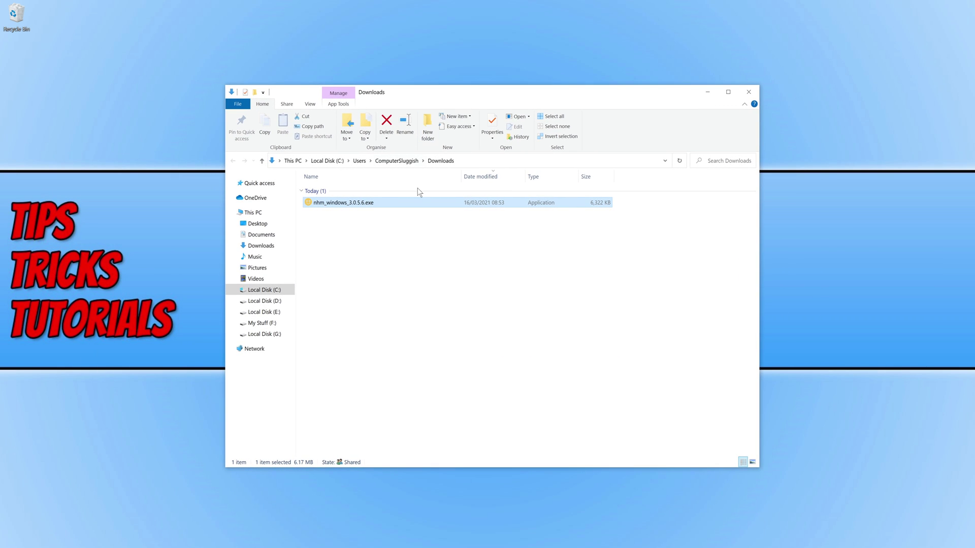
{"action": "left_click", "coordinate": [425, 269]}
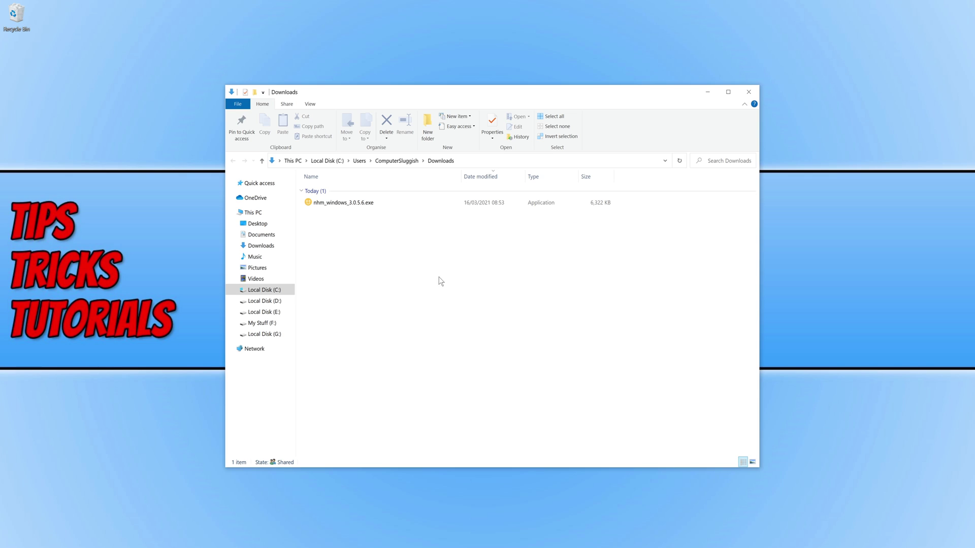
{"action": "double_click", "coordinate": [349, 204]}
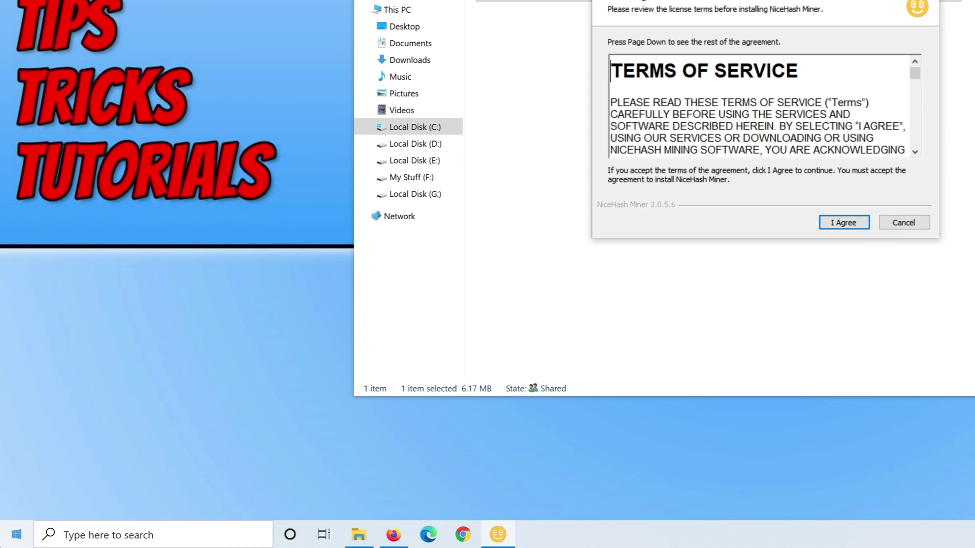
{"action": "left_click", "coordinate": [2, 547]}
{"action": "right_click", "coordinate": [1, 547]}
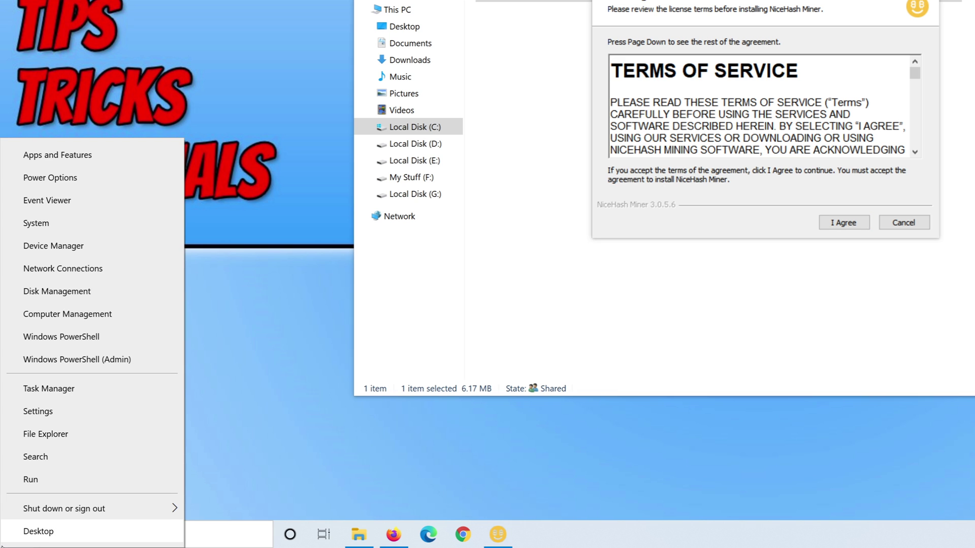
Step: Go through Settings > Update & Security > Windows Security to launch the Windows Security app
{"action": "left_click", "coordinate": [32, 414]}
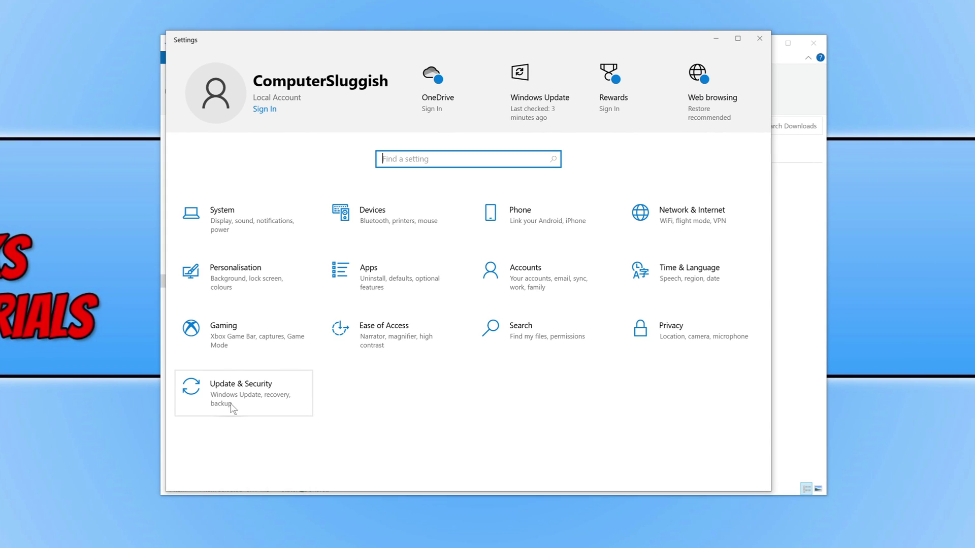
{"action": "left_click", "coordinate": [233, 407]}
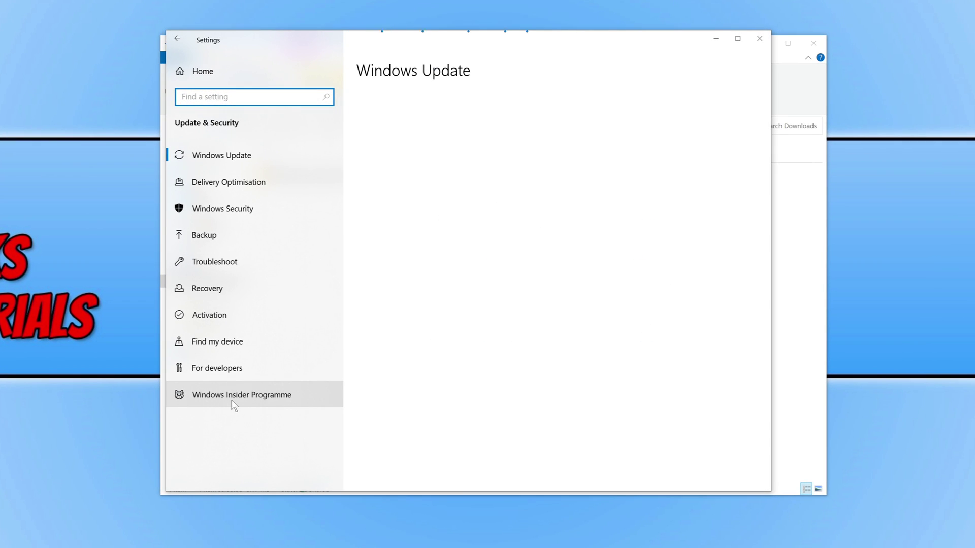
{"action": "left_click", "coordinate": [259, 208]}
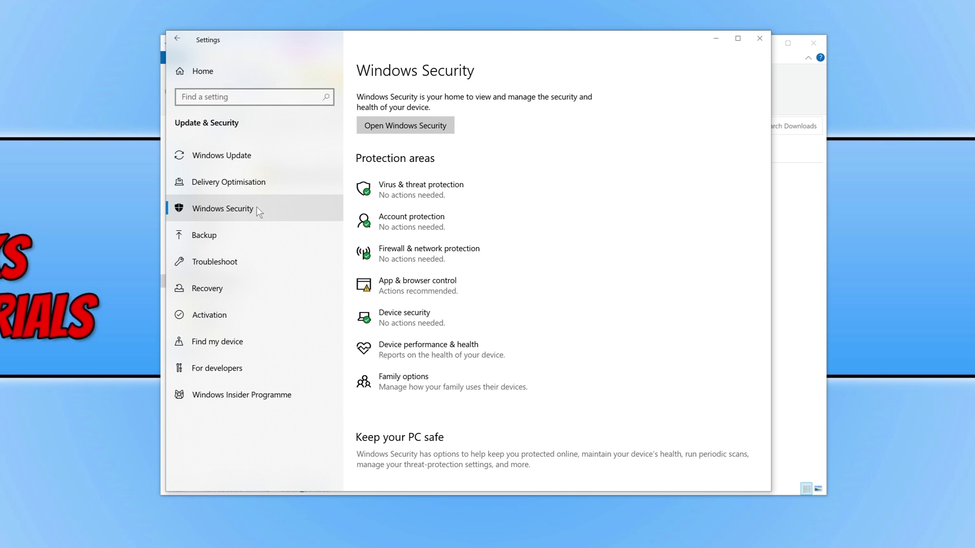
{"action": "left_click", "coordinate": [443, 125]}
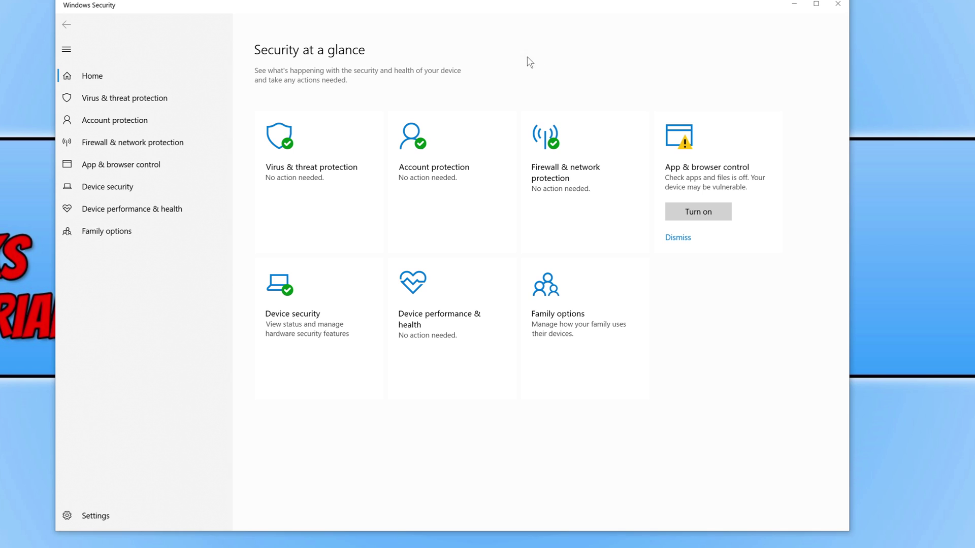
Step: Go from Virus & threat protection settings to the Add or remove exclusions page
{"action": "left_click", "coordinate": [284, 144]}
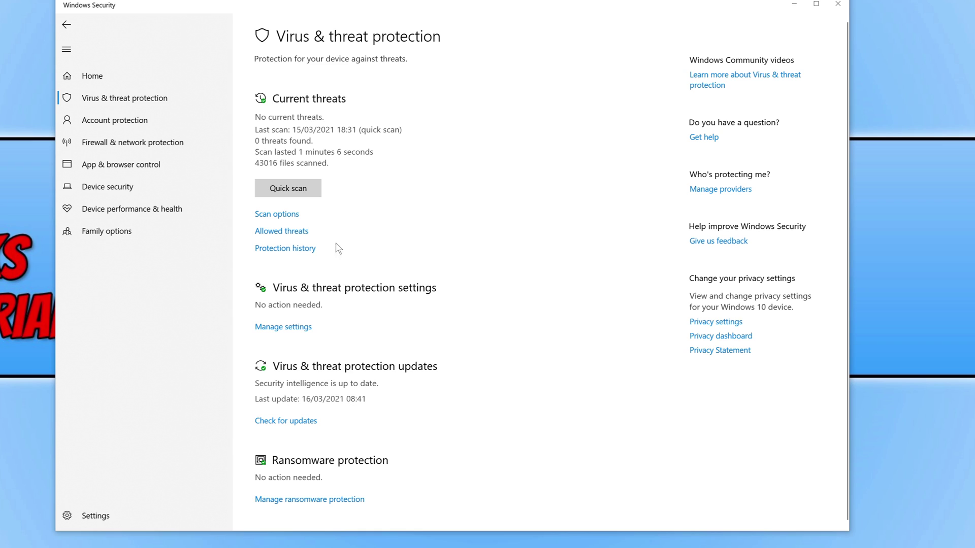
{"action": "left_click", "coordinate": [290, 328]}
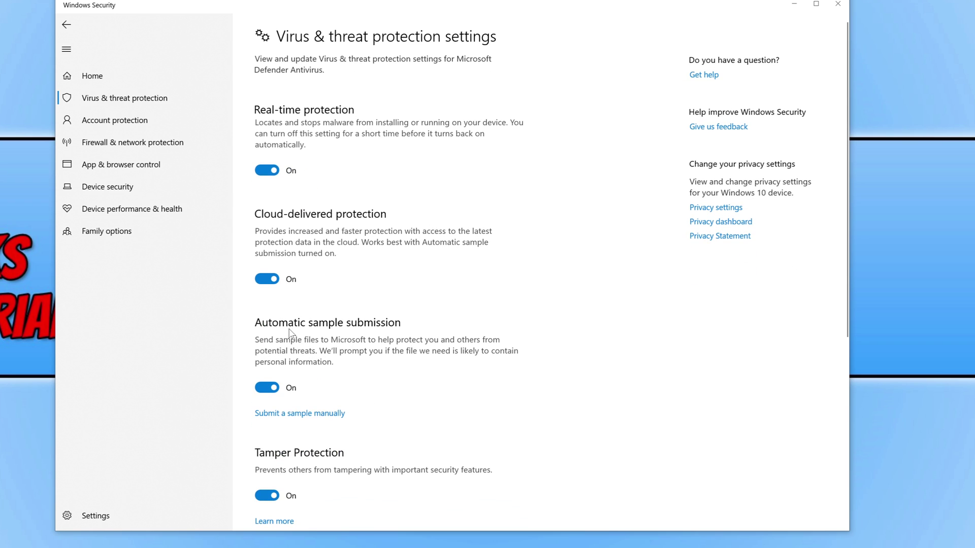
{"action": "scroll", "coordinate": [373, 297], "scroll_direction": "down", "scroll_amount": 5}
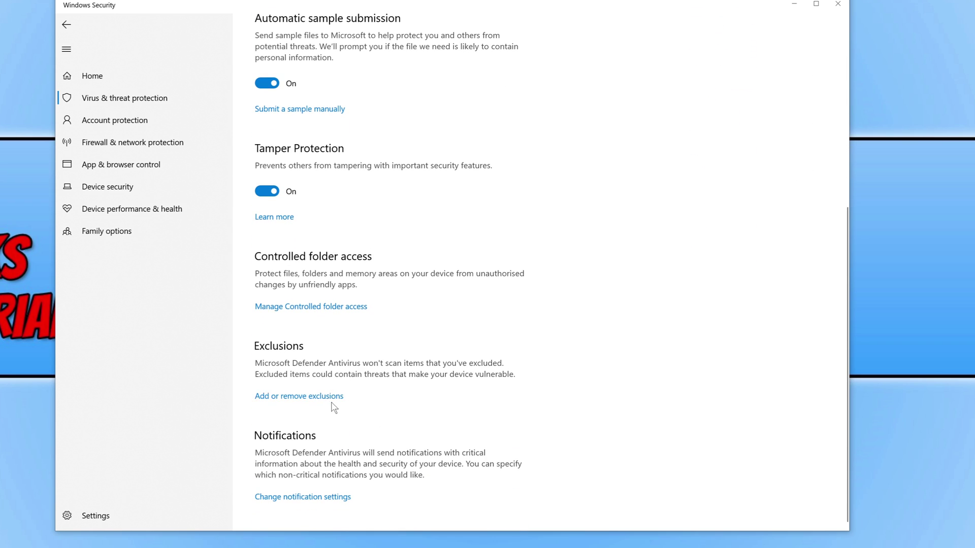
{"action": "left_click", "coordinate": [328, 400]}
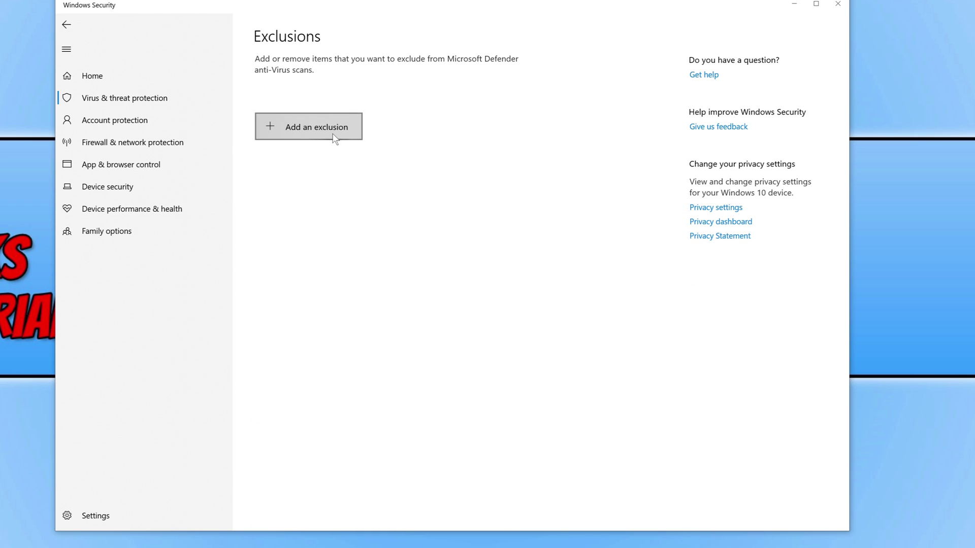
Step: Add Downloads\nhm_windows_3.0.5.6.exe as a File exclusion in Windows Defender
{"action": "left_click", "coordinate": [322, 127]}
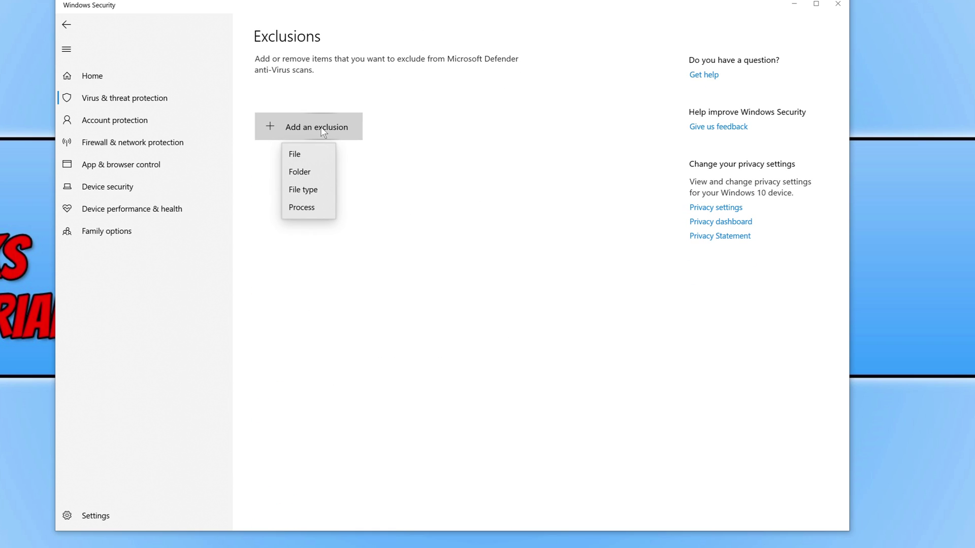
{"action": "left_click", "coordinate": [323, 157]}
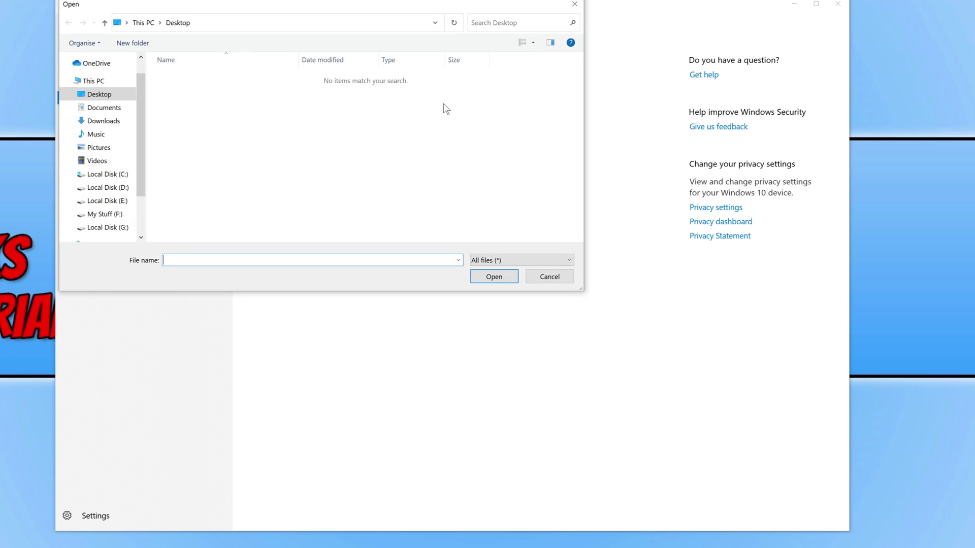
{"action": "left_click", "coordinate": [103, 120]}
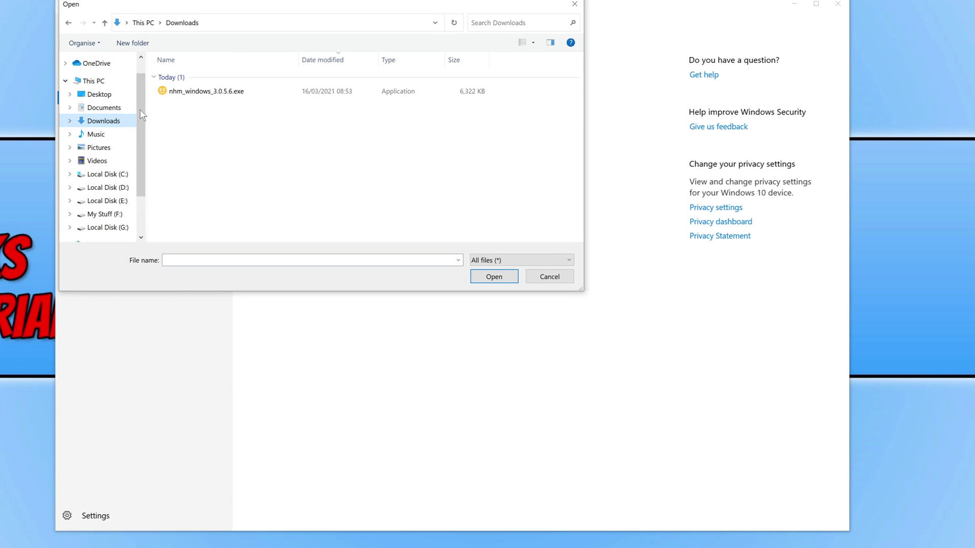
{"action": "left_click", "coordinate": [209, 93]}
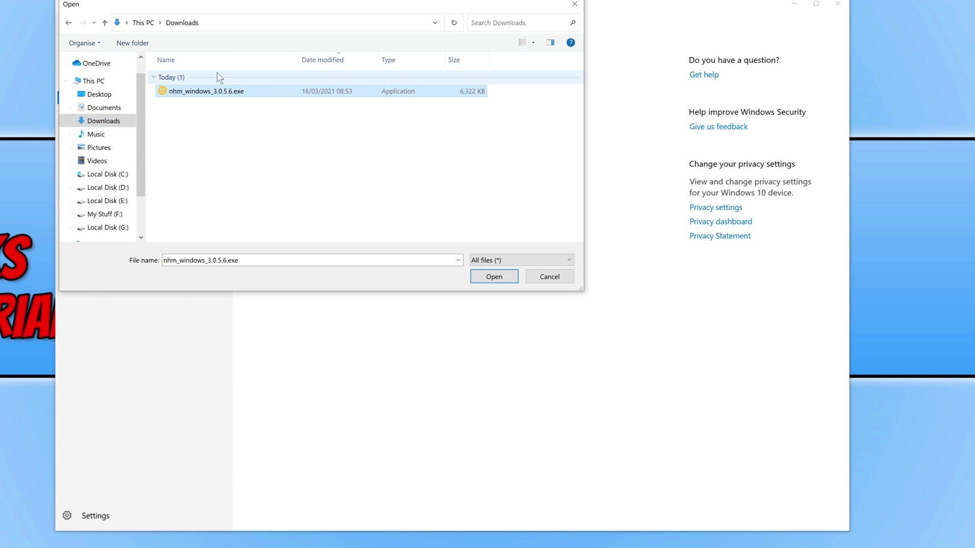
{"action": "left_click", "coordinate": [494, 277]}
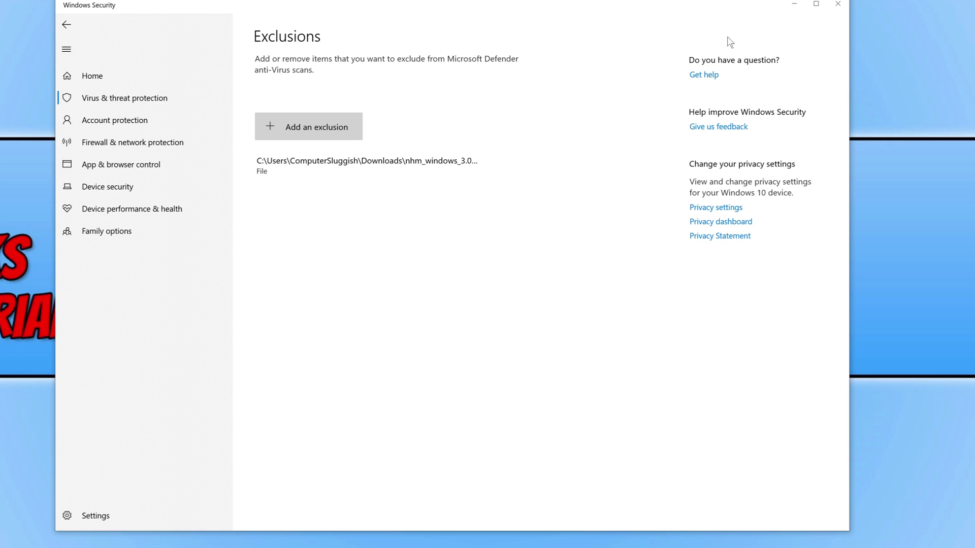
{"action": "left_click", "coordinate": [790, 6]}
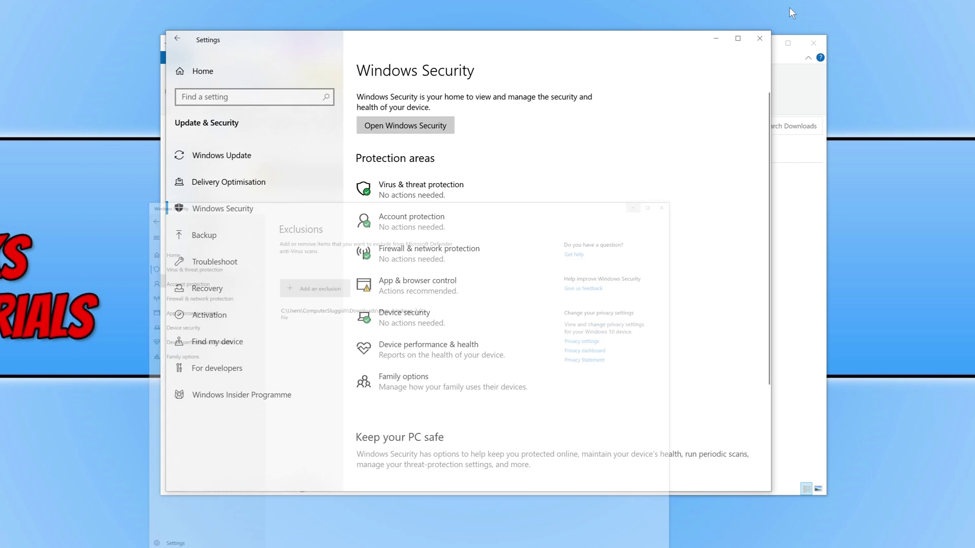
Step: Clear away the Settings and Explorer windows, agree to the licence, and complete the NiceHash Miner 3.0.5.6 installation
{"action": "left_click", "coordinate": [758, 44]}
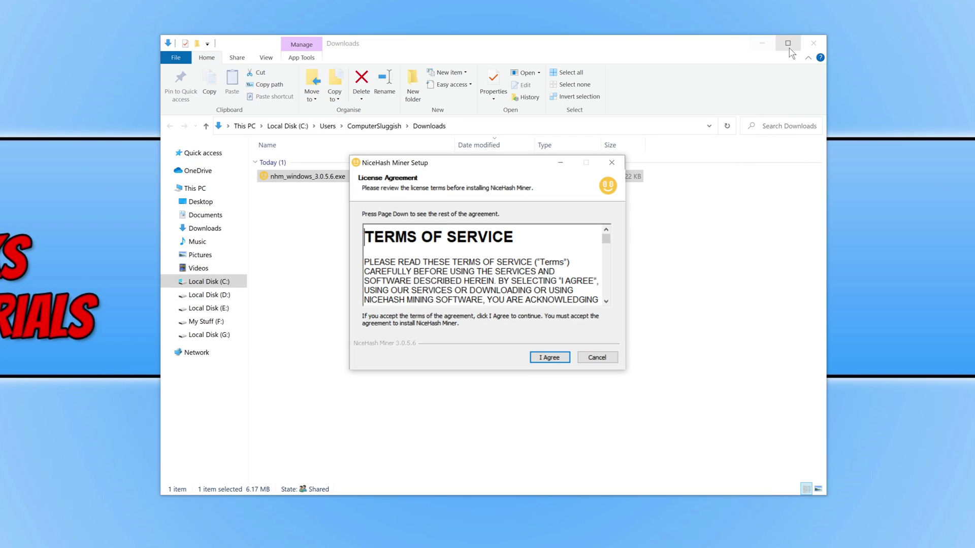
{"action": "left_click", "coordinate": [761, 44]}
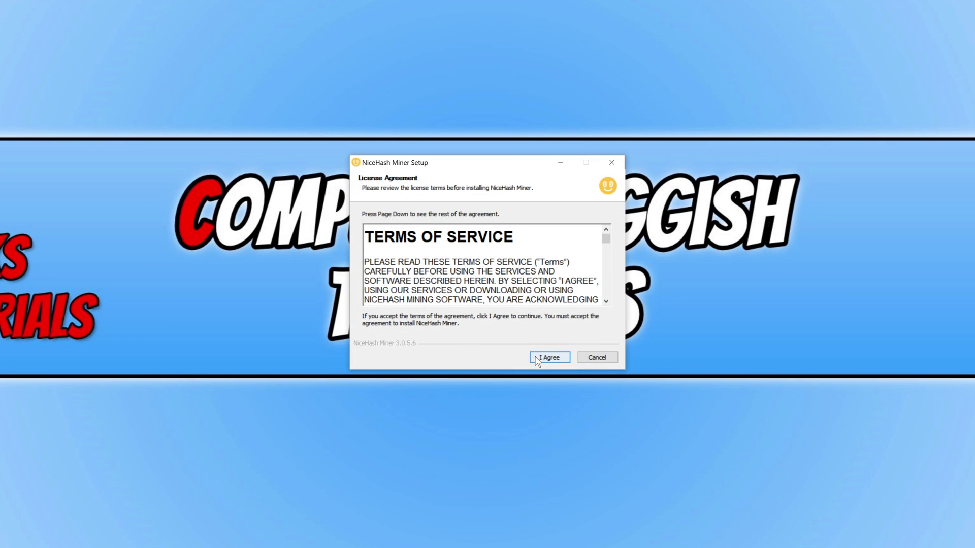
{"action": "left_click", "coordinate": [549, 358]}
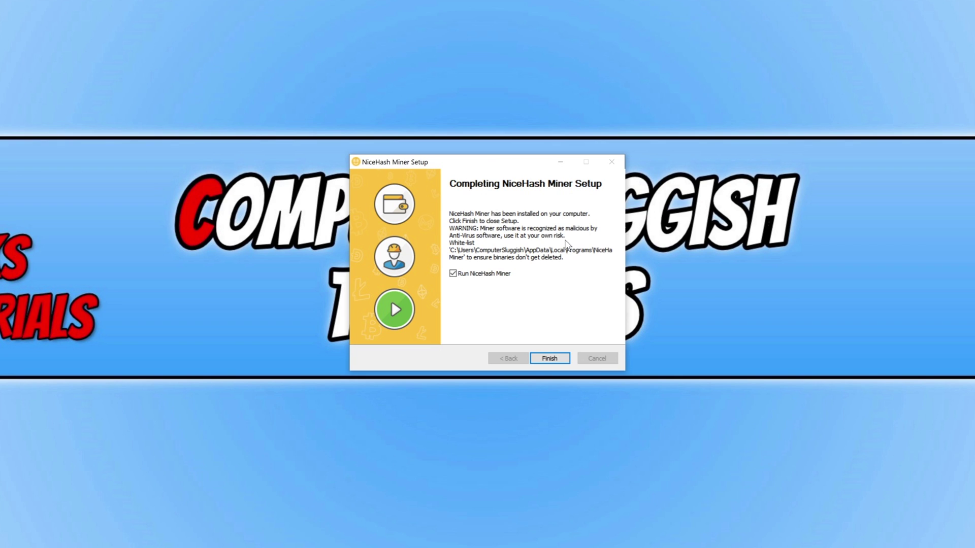
{"action": "left_click", "coordinate": [558, 357]}
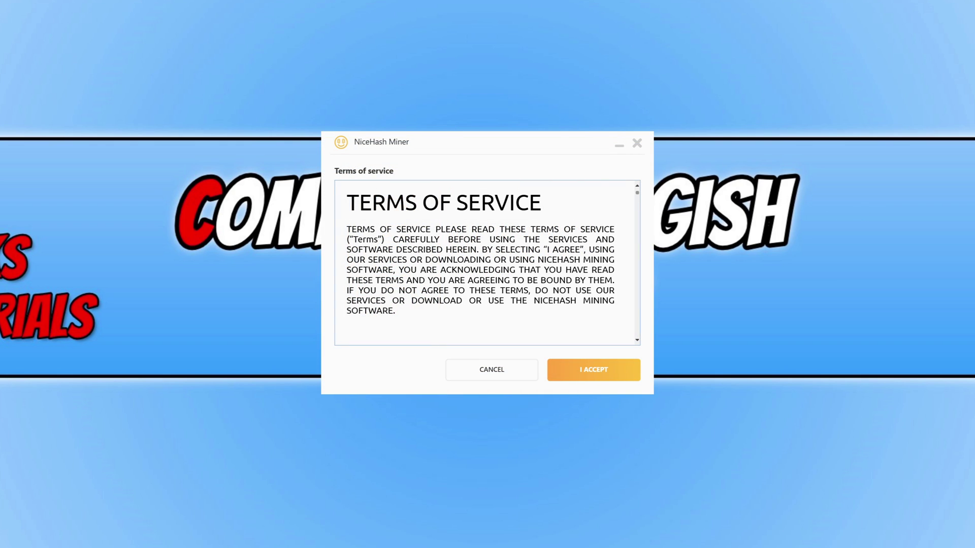
Step: Accept the terms and third-party disclaimer, keep English, and log in to the NiceHash account
{"action": "left_click", "coordinate": [589, 378]}
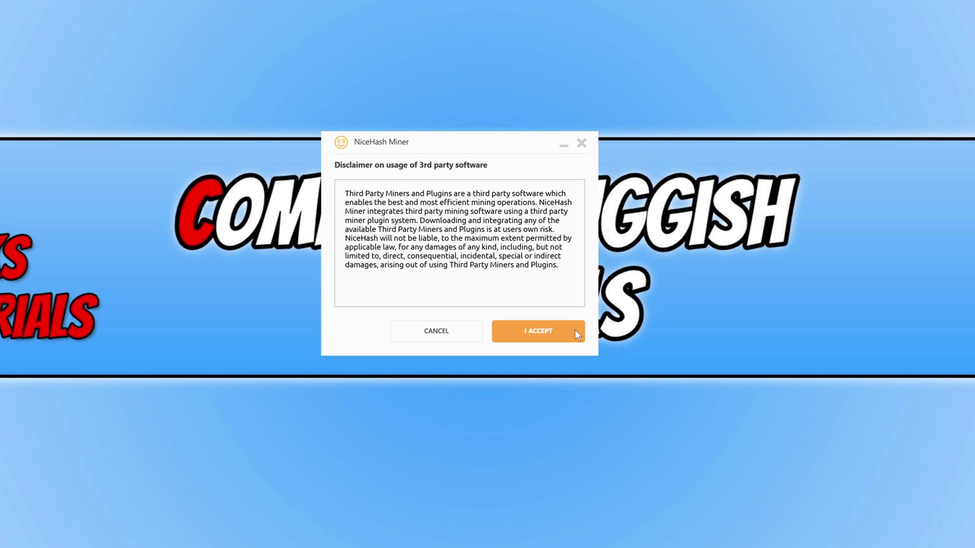
{"action": "left_click", "coordinate": [569, 341]}
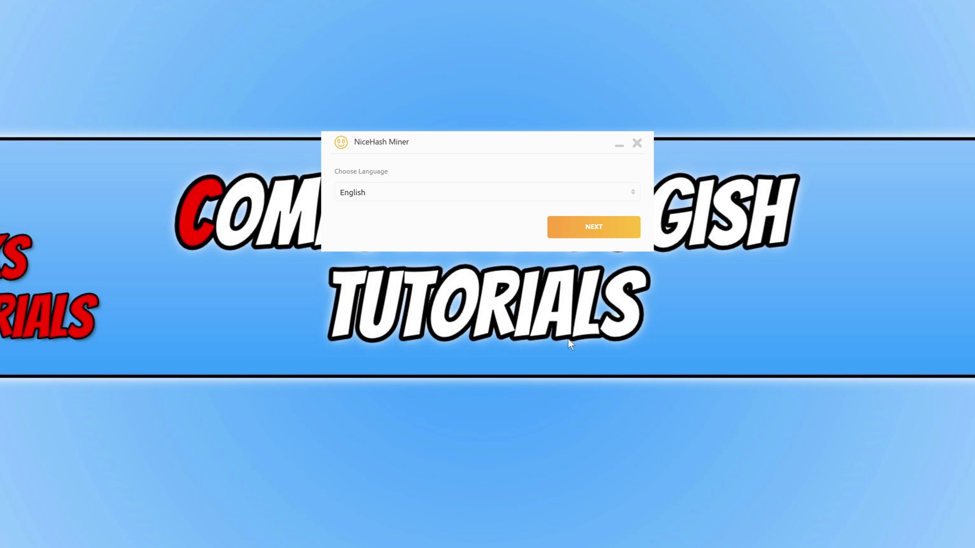
{"action": "left_click", "coordinate": [609, 191]}
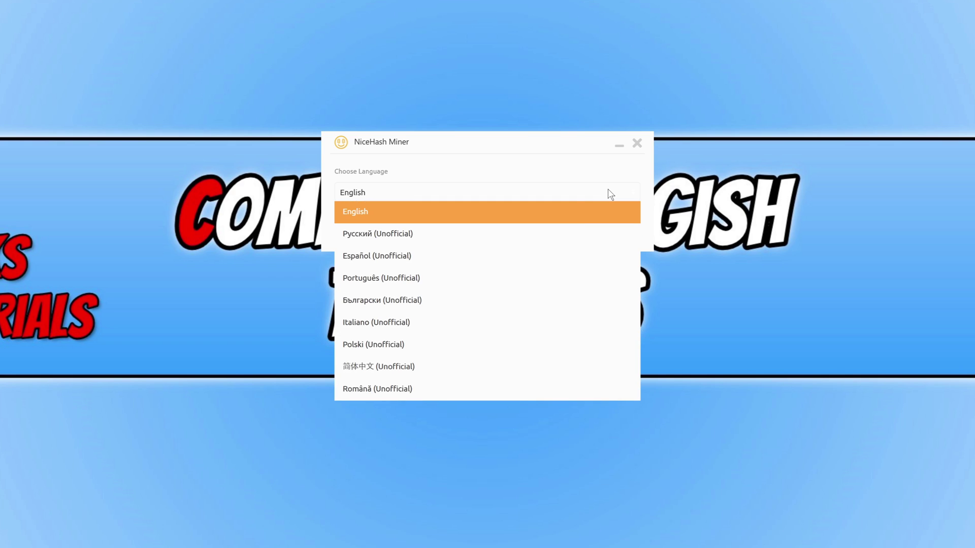
{"action": "left_click", "coordinate": [611, 213]}
{"action": "left_click", "coordinate": [630, 230]}
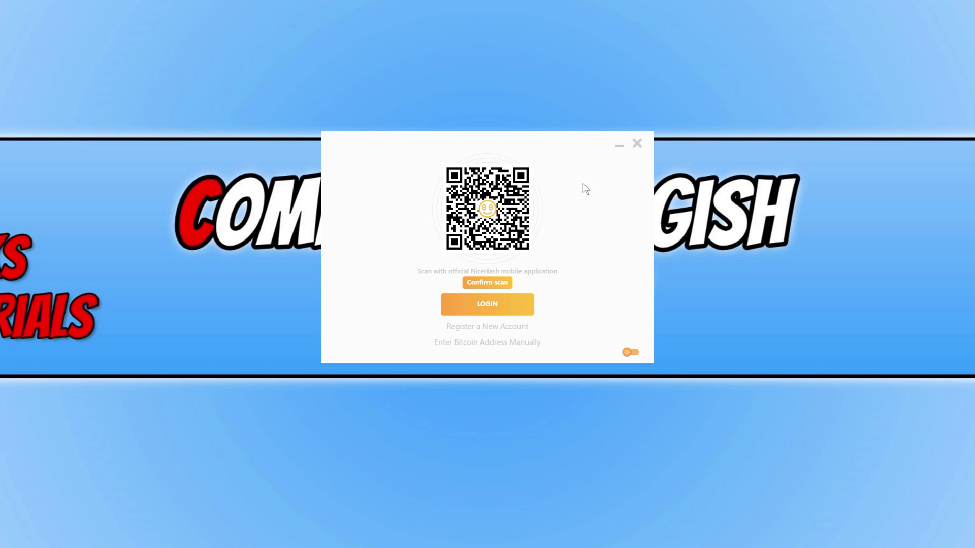
{"action": "left_click", "coordinate": [516, 306]}
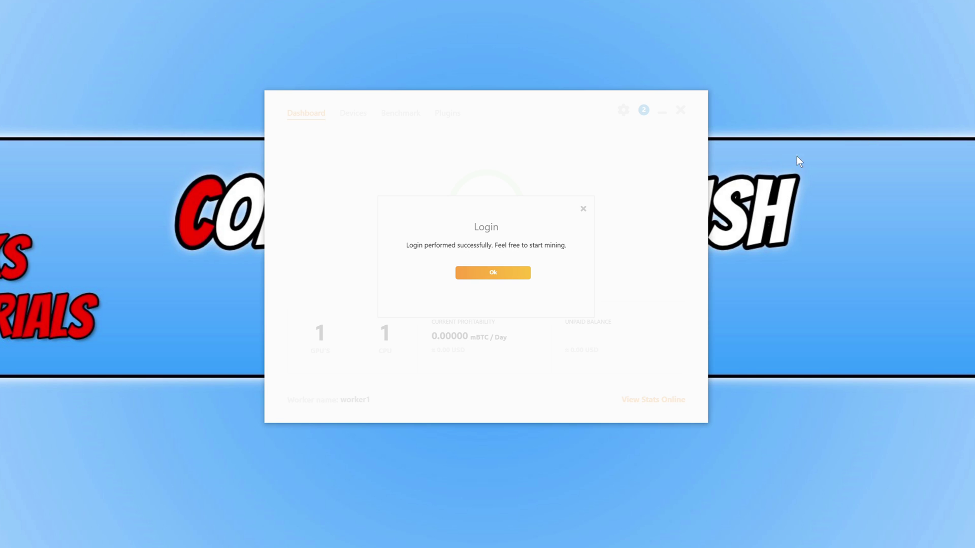
Step: Dismiss the login confirmation, check the CPU and GPU under Devices, and go to the Benchmark tab
{"action": "left_click", "coordinate": [508, 273]}
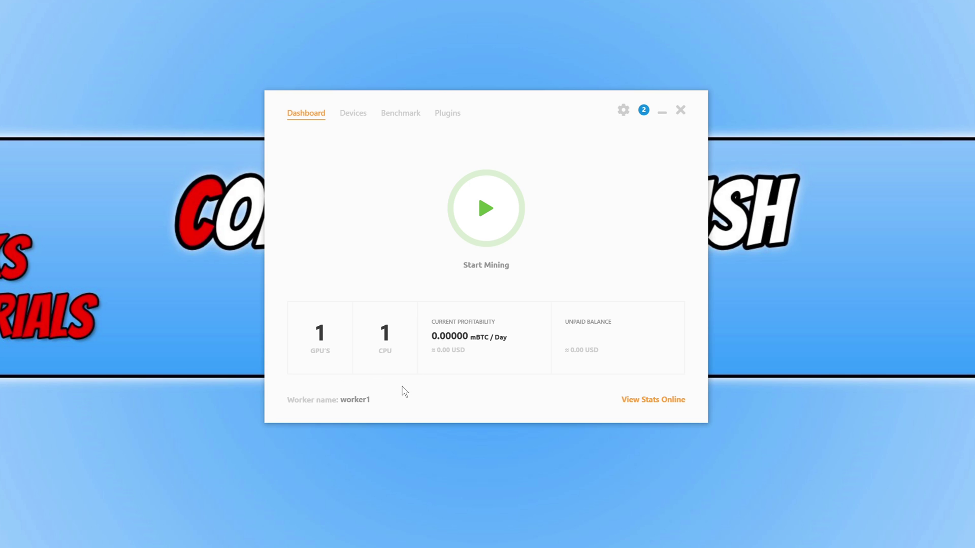
{"action": "left_click", "coordinate": [353, 117]}
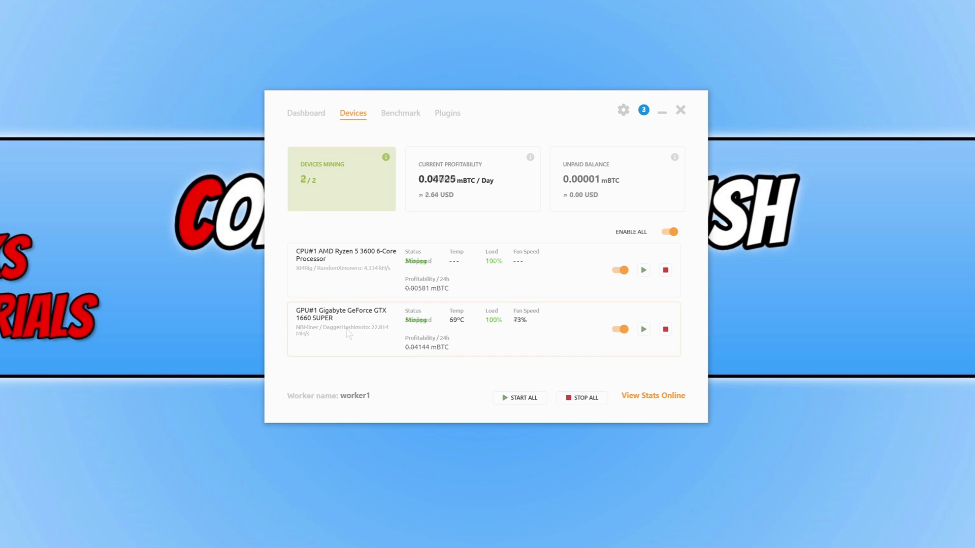
{"action": "left_click", "coordinate": [402, 113]}
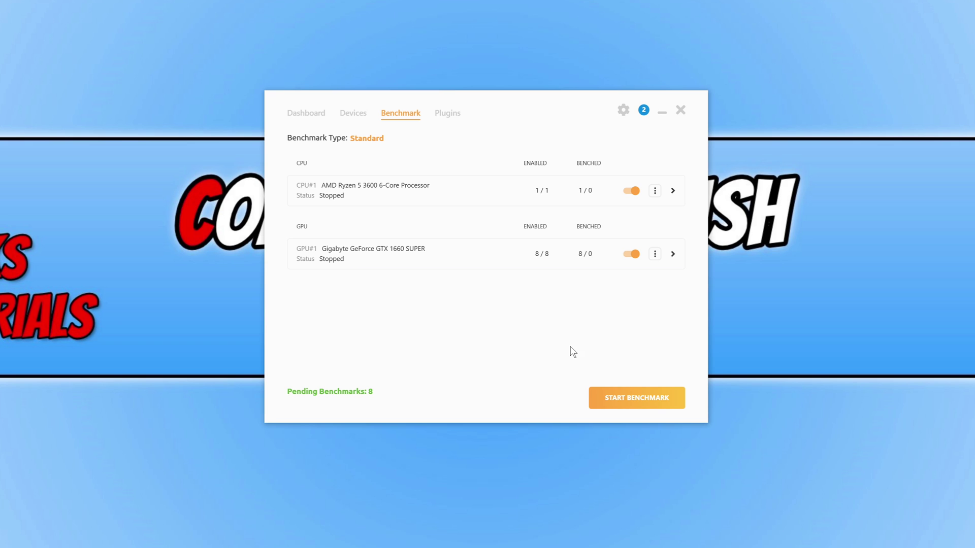
Step: Benchmark the CPU and GPU, then expand both devices to show their algorithm results
{"action": "left_click", "coordinate": [638, 399]}
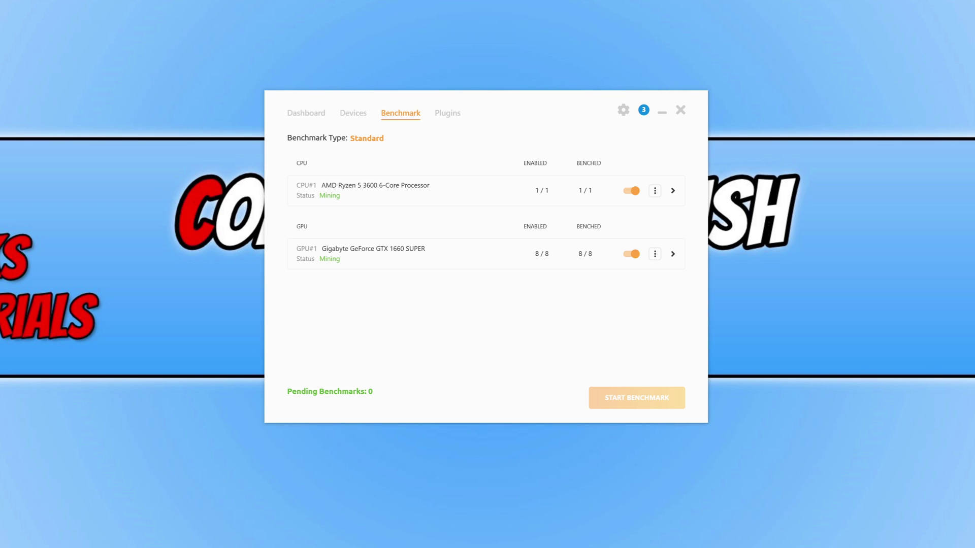
{"action": "left_click", "coordinate": [673, 191]}
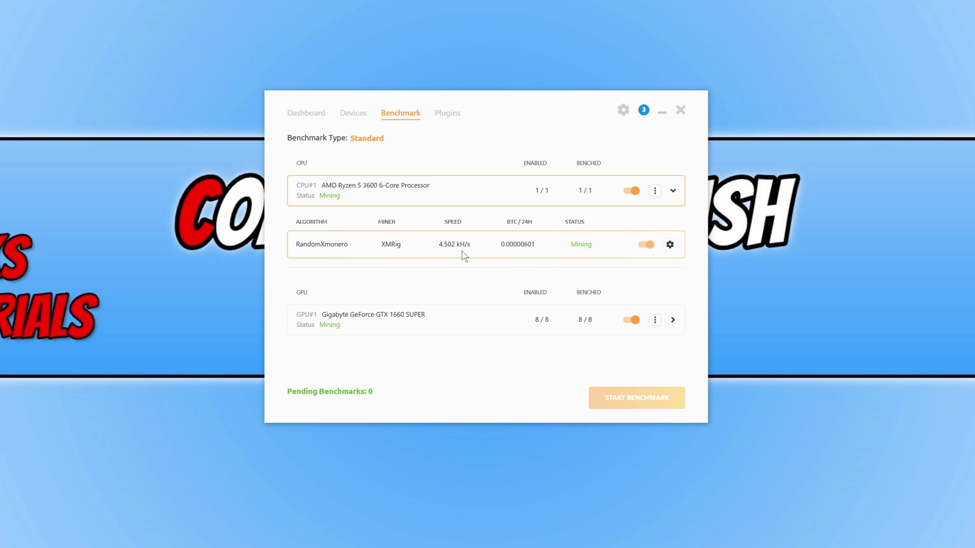
{"action": "left_click", "coordinate": [674, 322]}
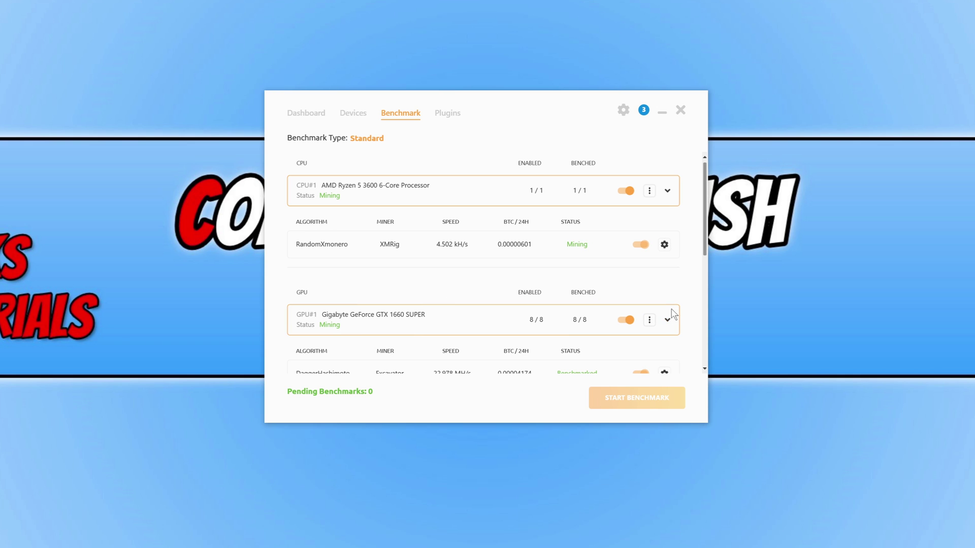
Step: Review each algorithm's measured speed and status, then return to the mining dashboard
{"action": "scroll", "coordinate": [675, 295], "scroll_direction": "down", "scroll_amount": 3}
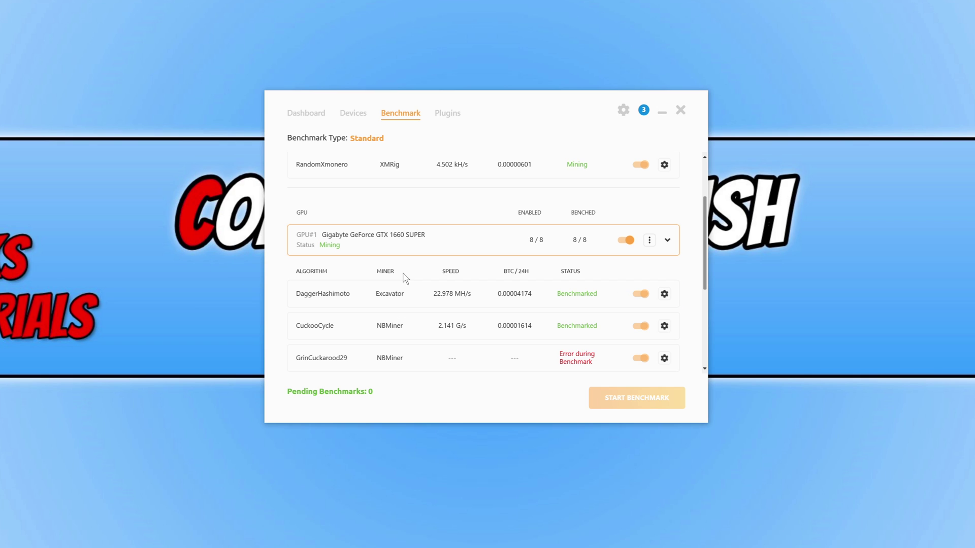
{"action": "scroll", "coordinate": [405, 274], "scroll_direction": "down", "scroll_amount": 1}
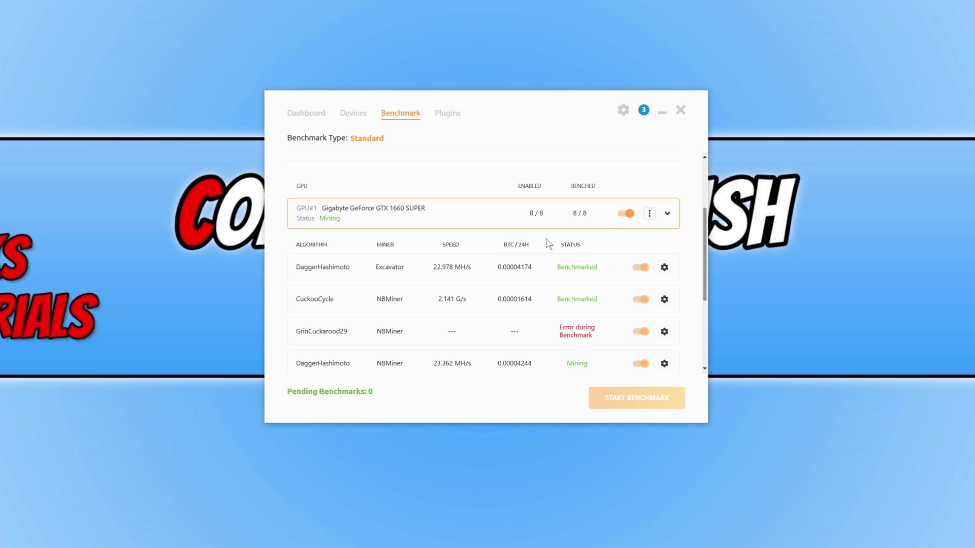
{"action": "scroll", "coordinate": [543, 241], "scroll_direction": "down", "scroll_amount": 3}
{"action": "scroll", "coordinate": [543, 222], "scroll_direction": "down", "scroll_amount": 3}
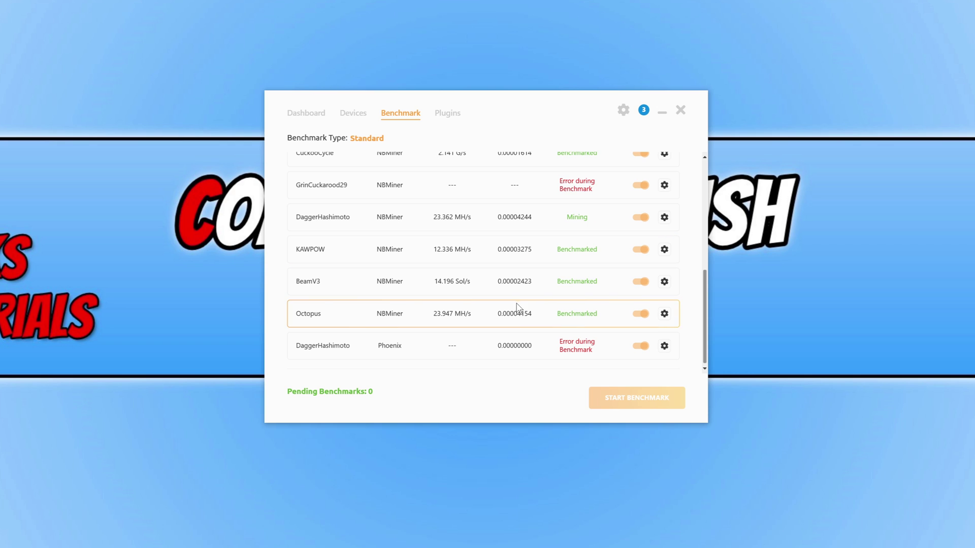
{"action": "scroll", "coordinate": [515, 310], "scroll_direction": "up", "scroll_amount": 4}
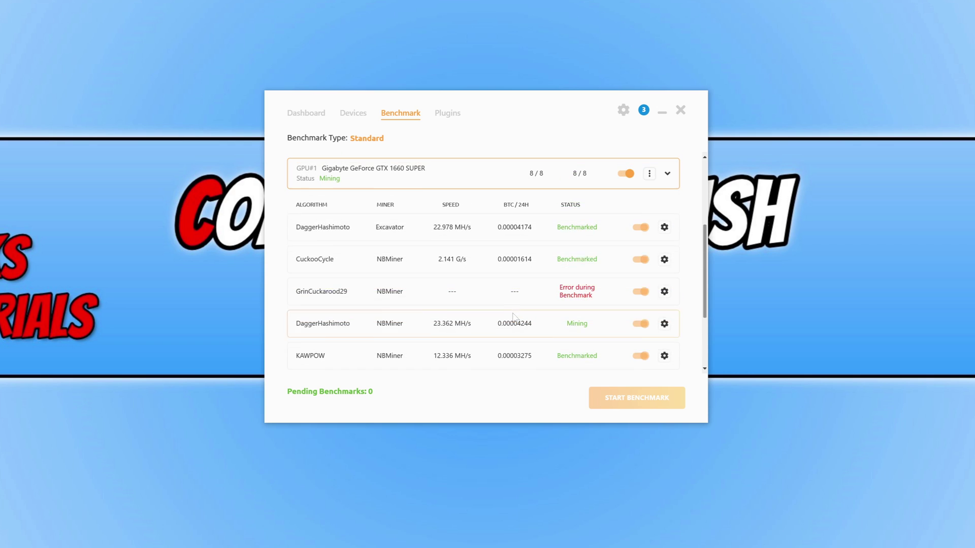
{"action": "left_click", "coordinate": [306, 114]}
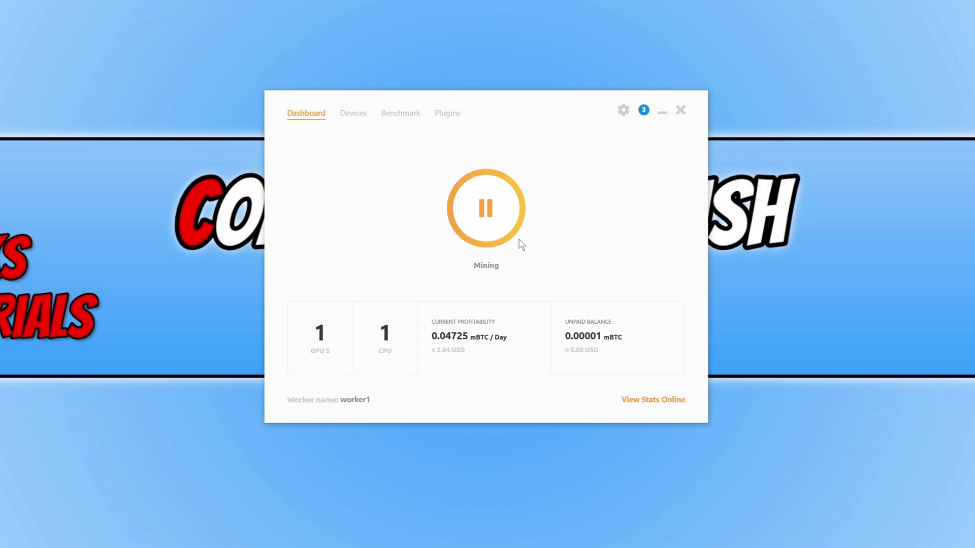
Step: Pause and resume mining, and keep the worker name as worker1
{"action": "left_click", "coordinate": [490, 219]}
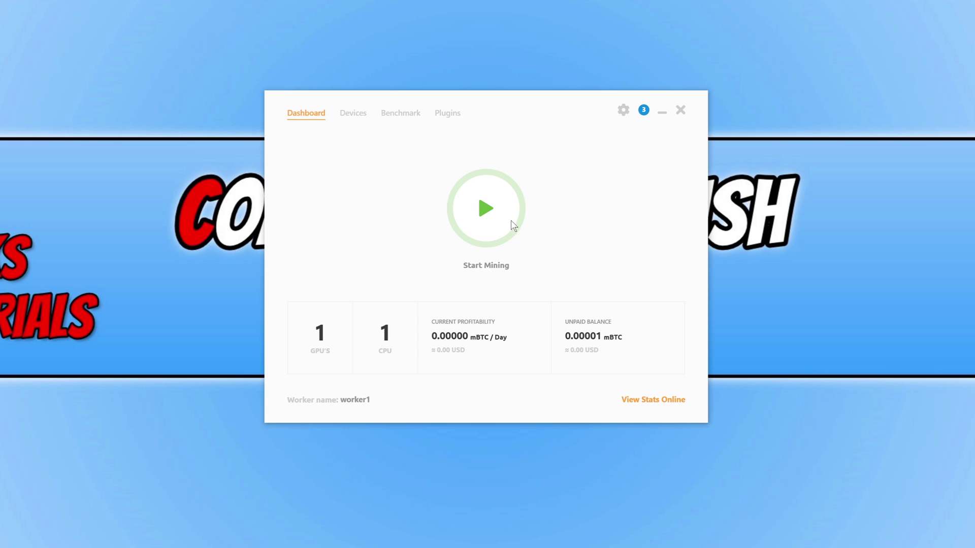
{"action": "left_click", "coordinate": [483, 210]}
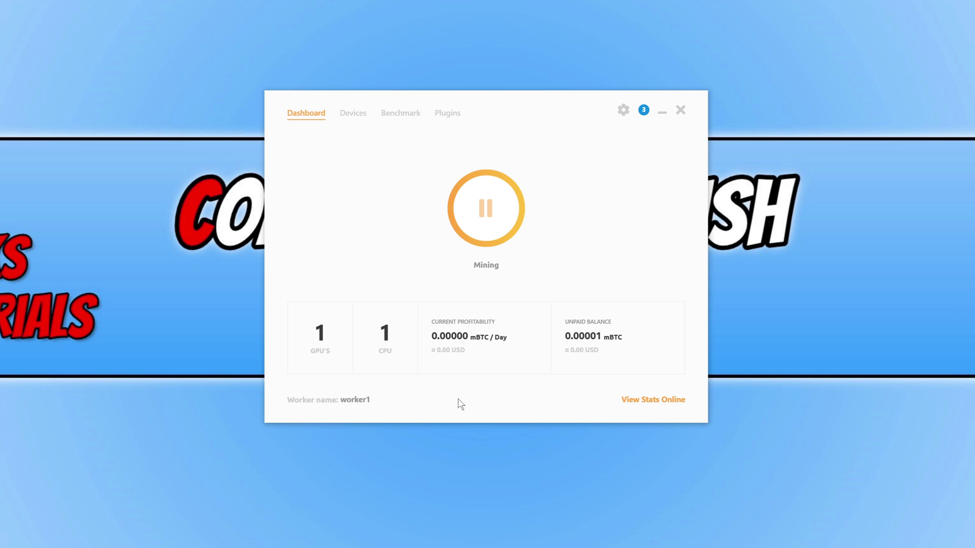
{"action": "mouse_move", "coordinate": [353, 402]}
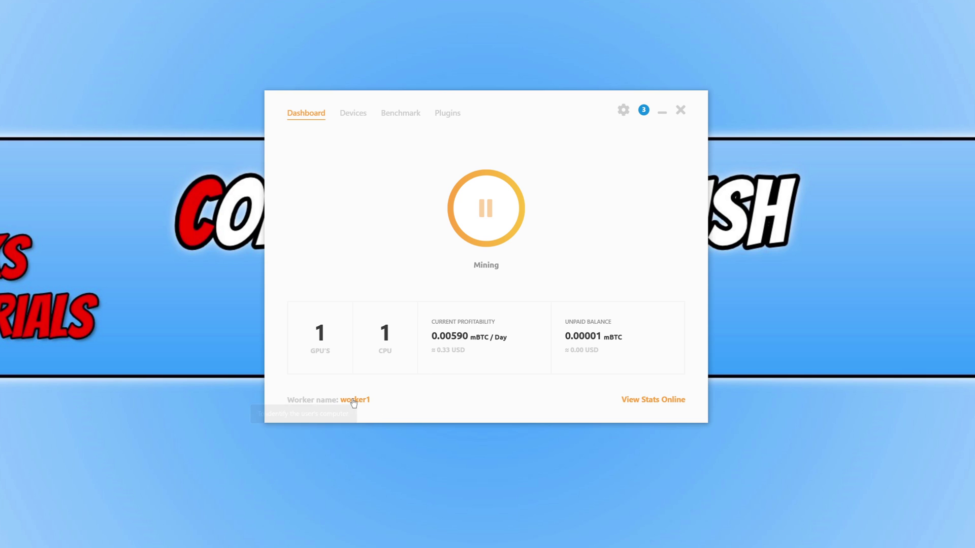
{"action": "left_click", "coordinate": [353, 400]}
{"action": "key", "text": "ctrl+a"}
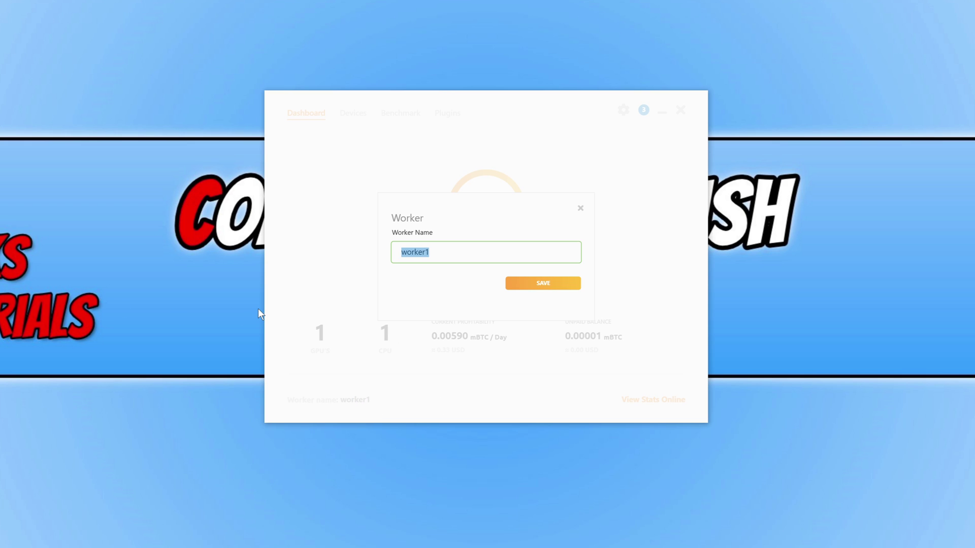
{"action": "left_click", "coordinate": [580, 209]}
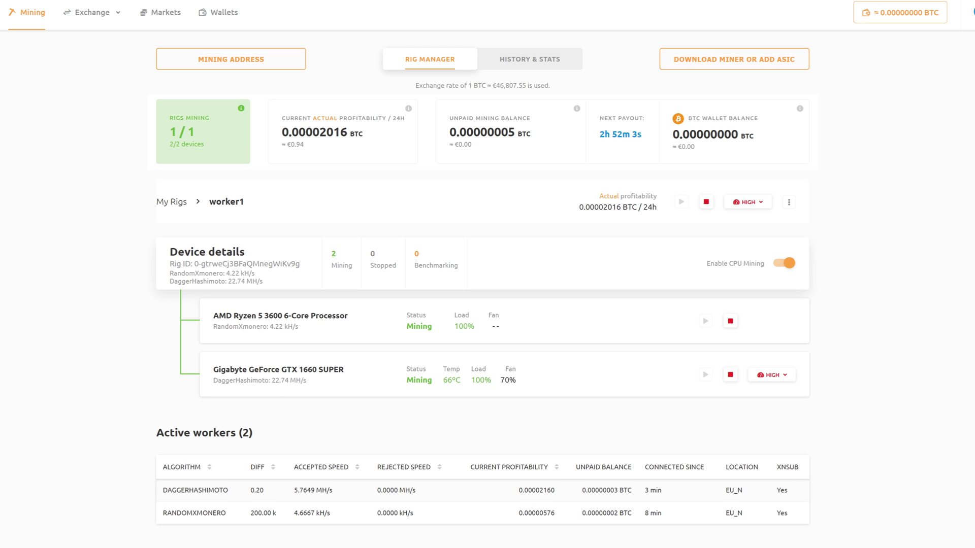
Step: Scroll the worker1 Rig Manager page down to the mining history chart and back up
{"action": "scroll", "coordinate": [482, 274], "scroll_direction": "down", "scroll_amount": 3}
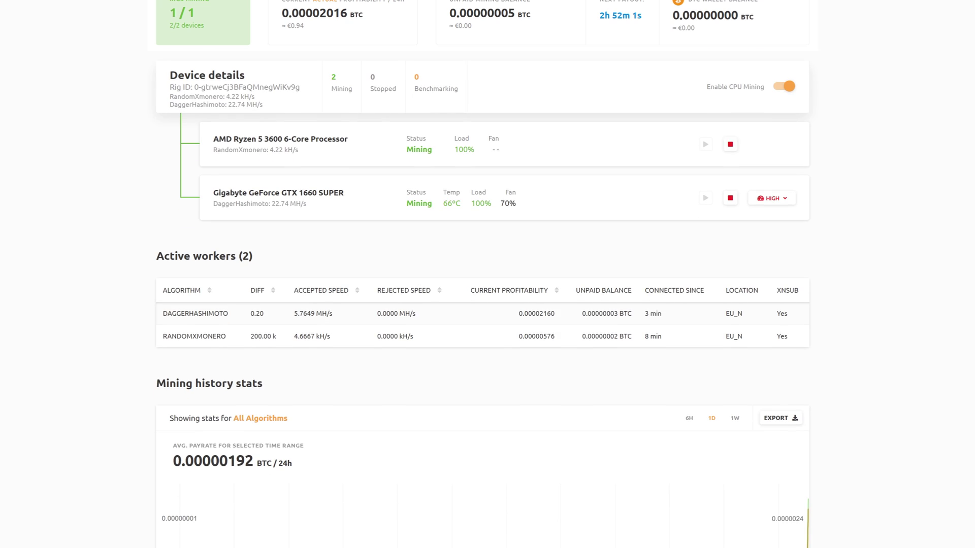
{"action": "scroll", "coordinate": [973, 184], "scroll_direction": "down", "scroll_amount": 3}
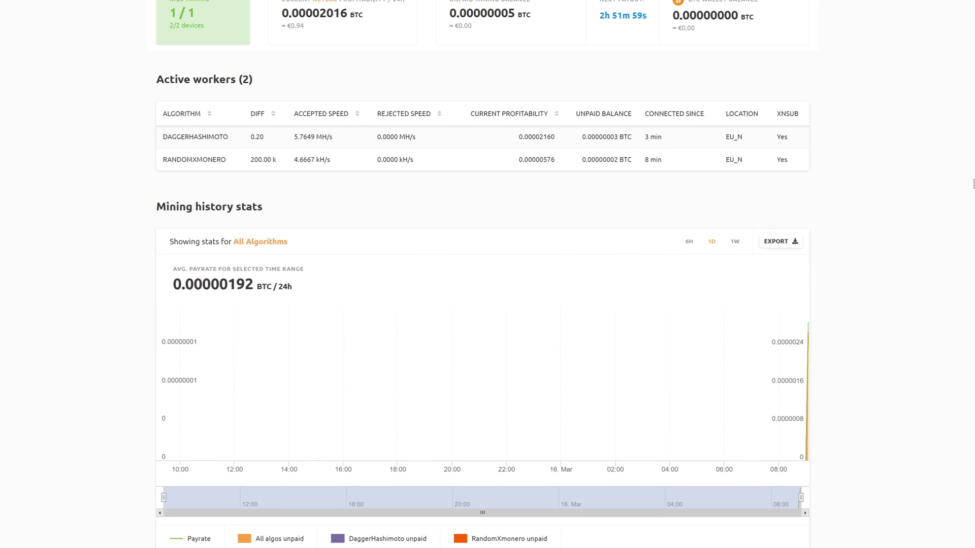
{"action": "scroll", "coordinate": [966, 270], "scroll_direction": "down", "scroll_amount": 2}
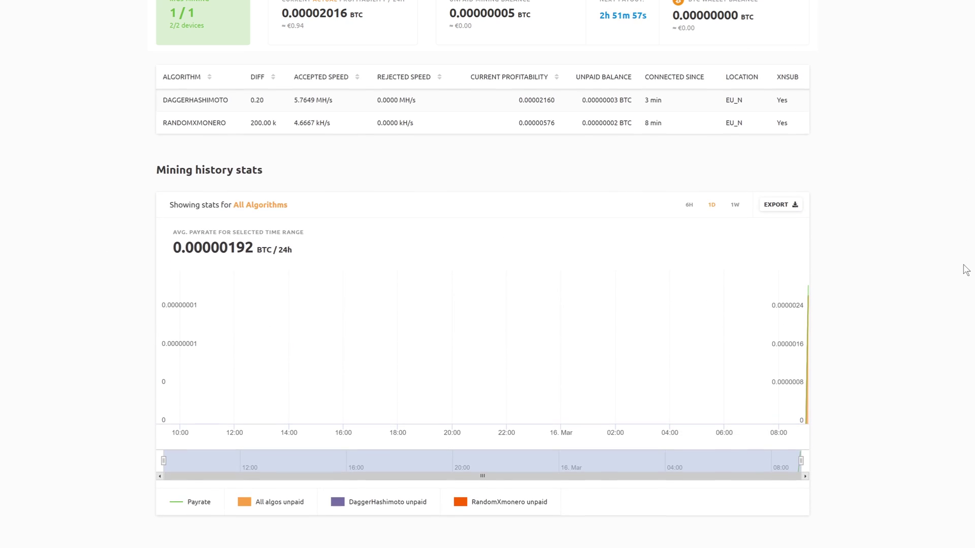
{"action": "scroll", "coordinate": [968, 274], "scroll_direction": "up", "scroll_amount": 6}
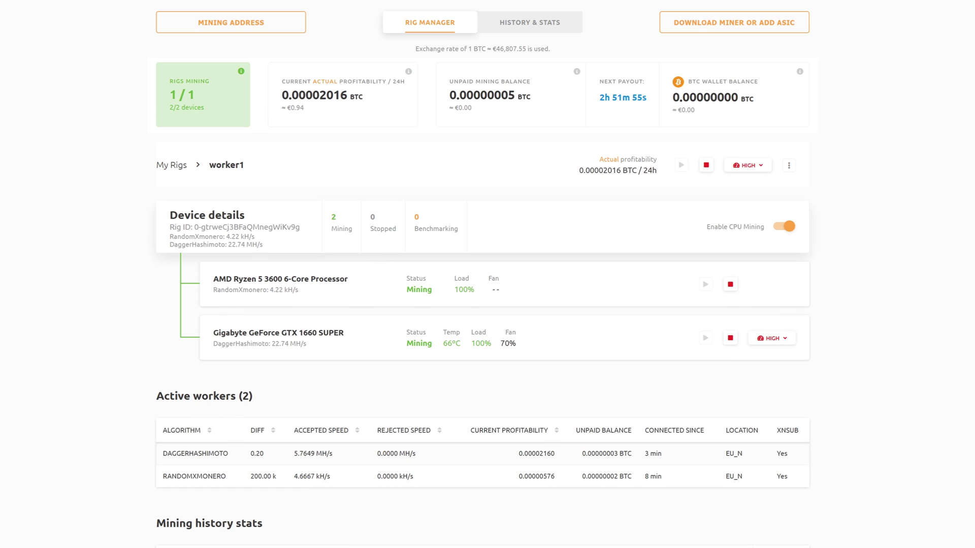